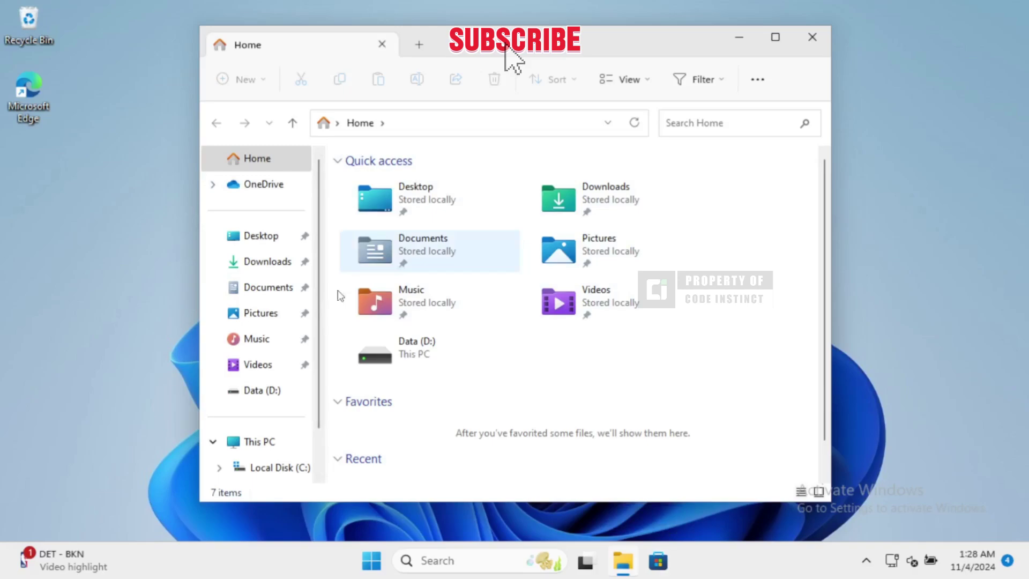
- On the Data (D:) drive, add a new folder named 'shutdown'
{"action": "left_click", "coordinate": [271, 391]}
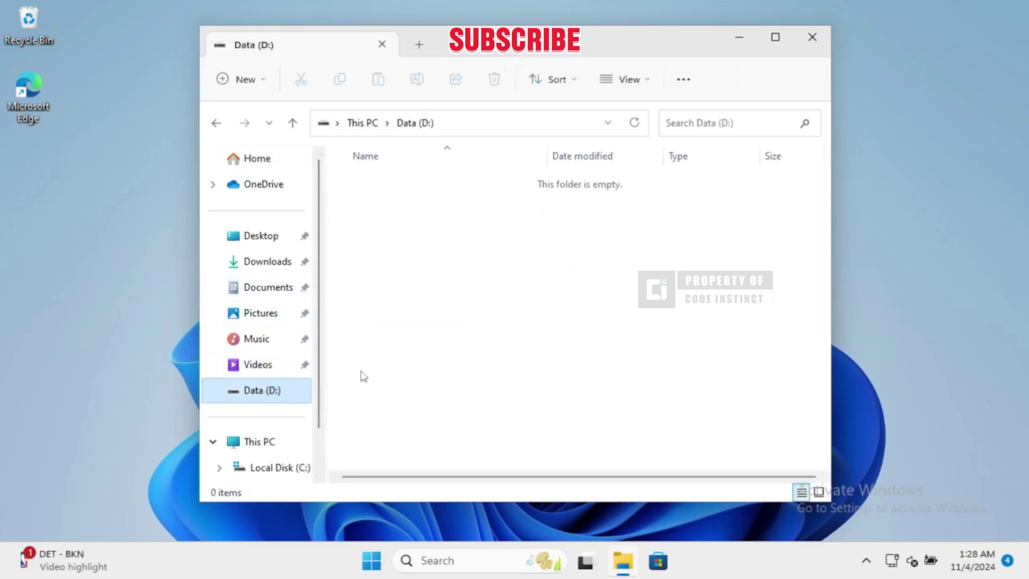
{"action": "left_click", "coordinate": [496, 218]}
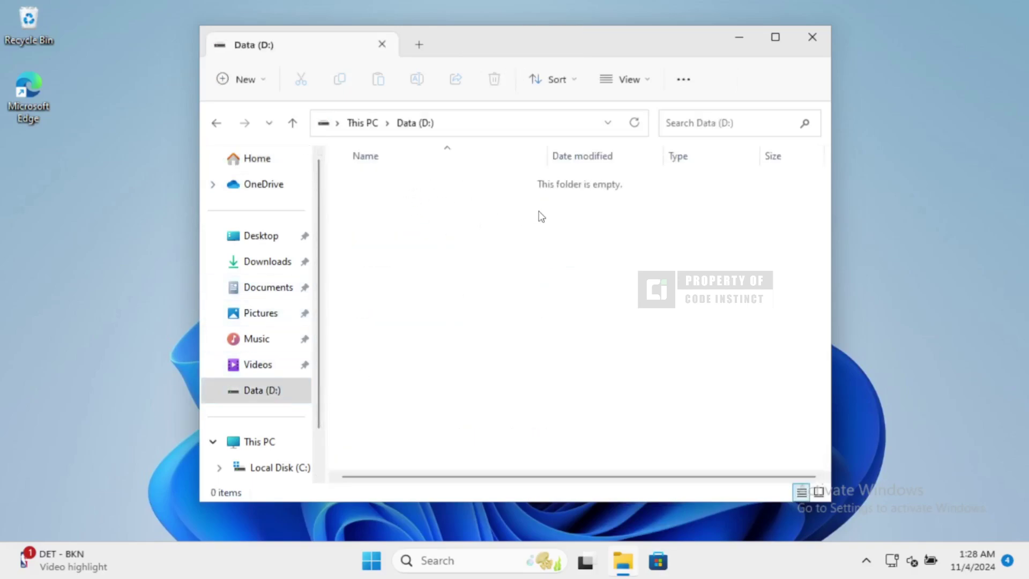
{"action": "right_click", "coordinate": [439, 210]}
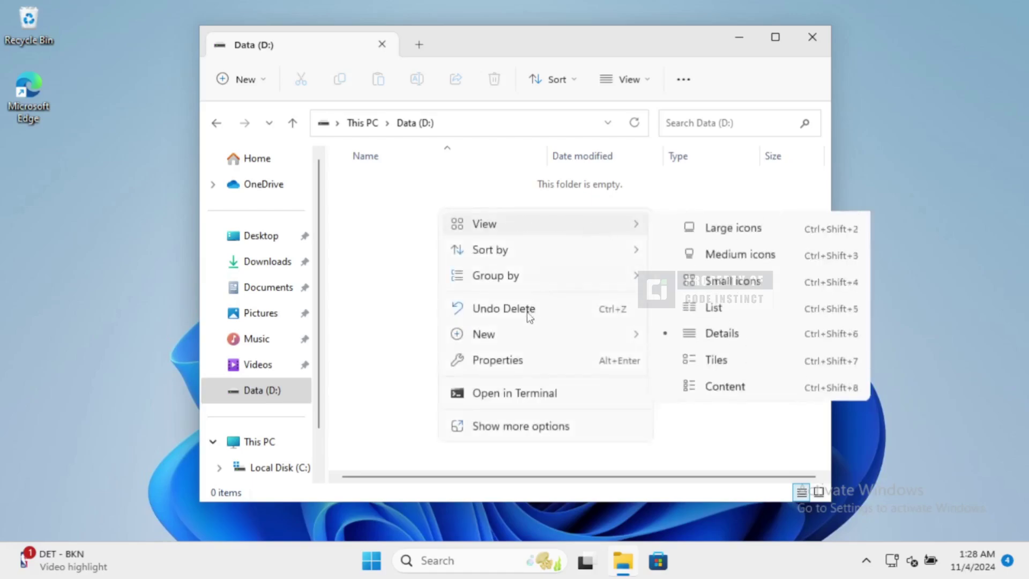
{"action": "mouse_move", "coordinate": [567, 340]}
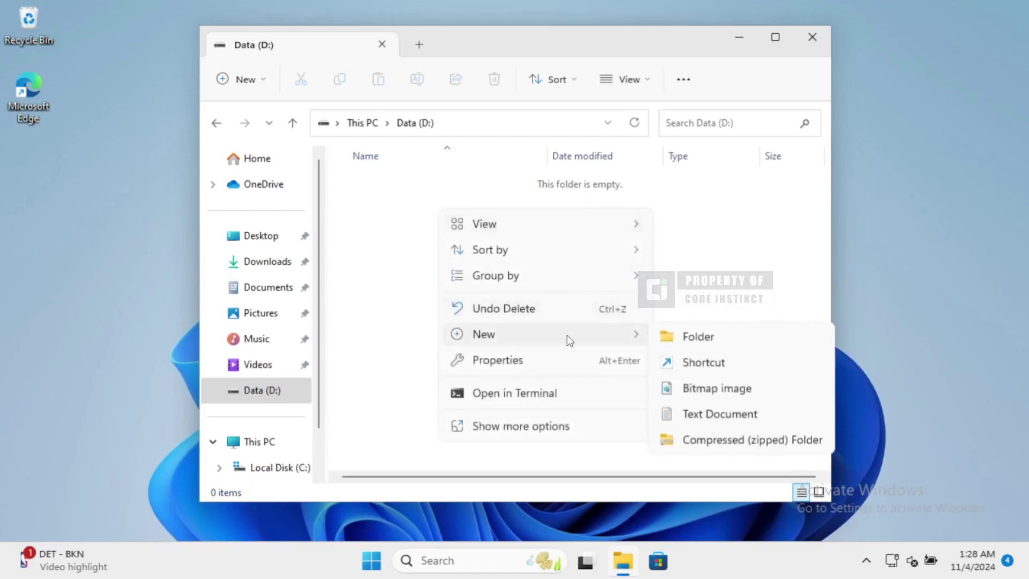
{"action": "left_click", "coordinate": [712, 338]}
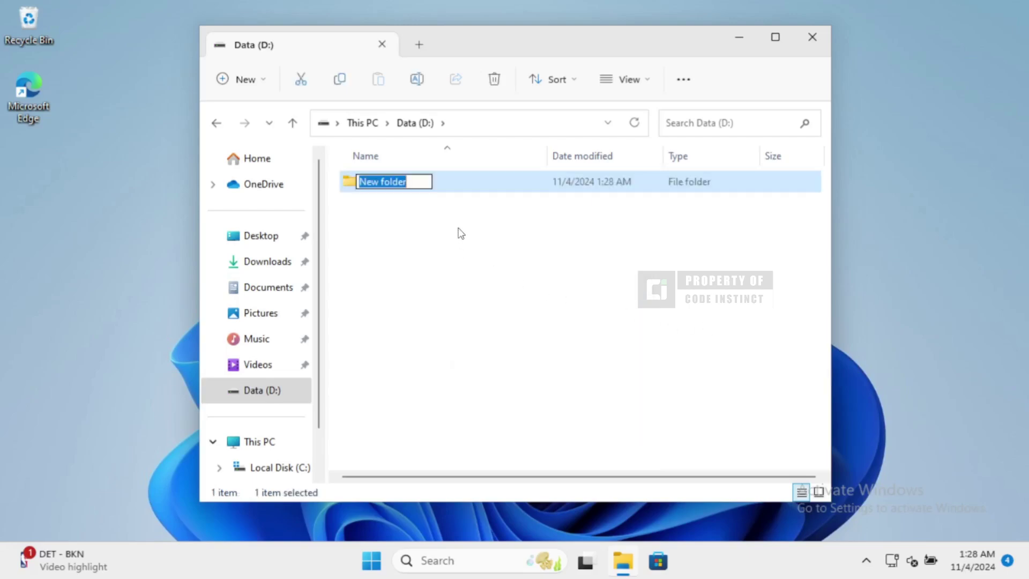
{"action": "type", "text": "shutdow"}
{"action": "key", "text": "BackSpace"}
{"action": "key", "text": "BackSpace"}
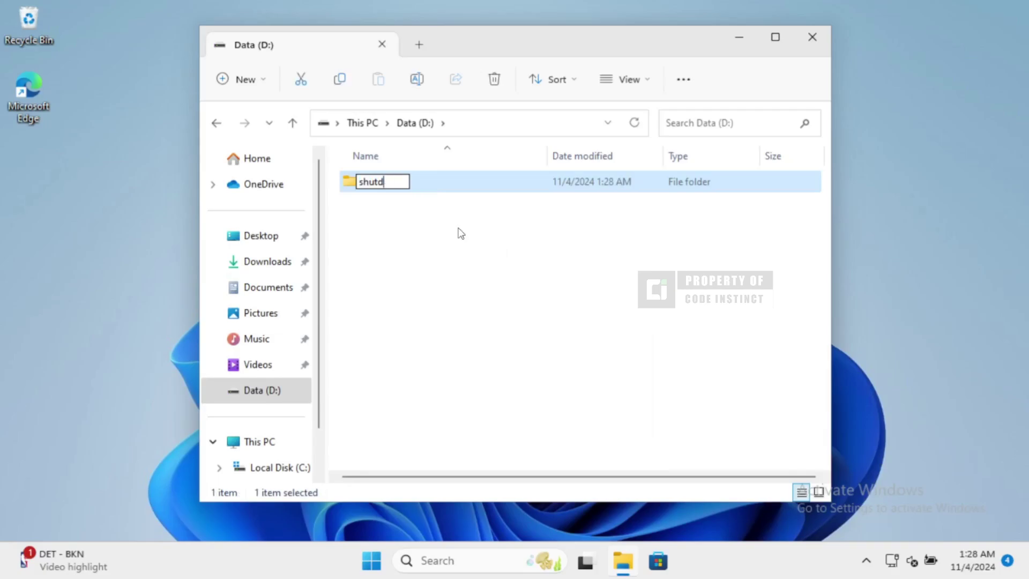
{"action": "type", "text": "own"}
{"action": "key", "text": "Return"}
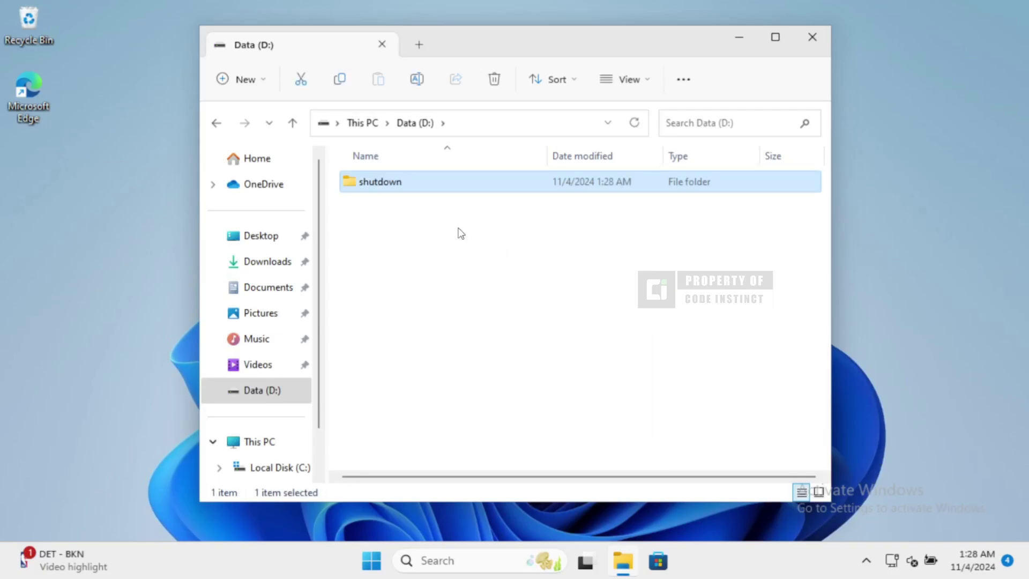
- Open the shutdown folder, launch Notepad from search, and make its window taller
{"action": "key", "text": "Return"}
{"action": "left_click", "coordinate": [434, 560]}
{"action": "type", "text": "n"}
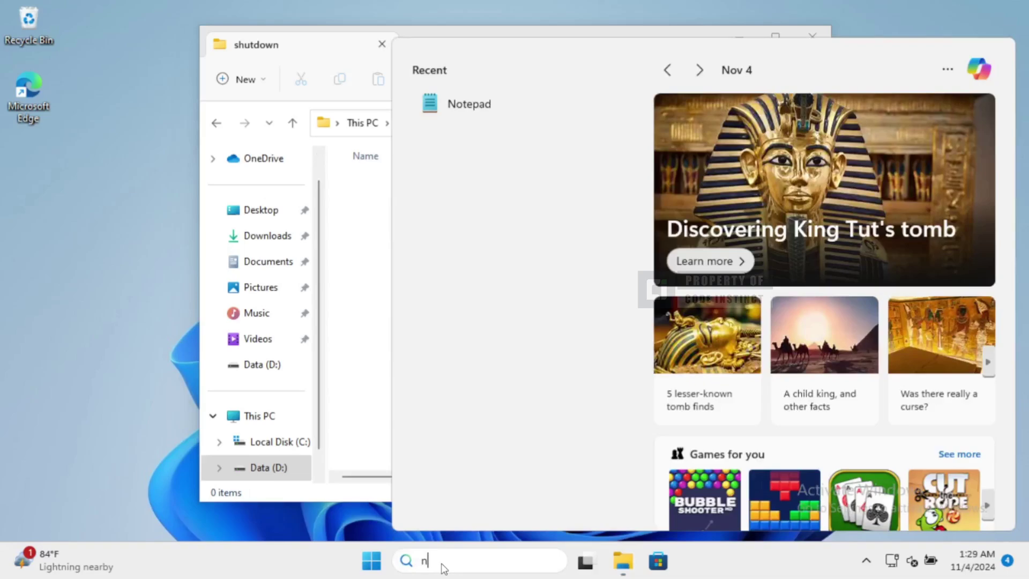
{"action": "type", "text": "otepad"}
{"action": "key", "text": "Return"}
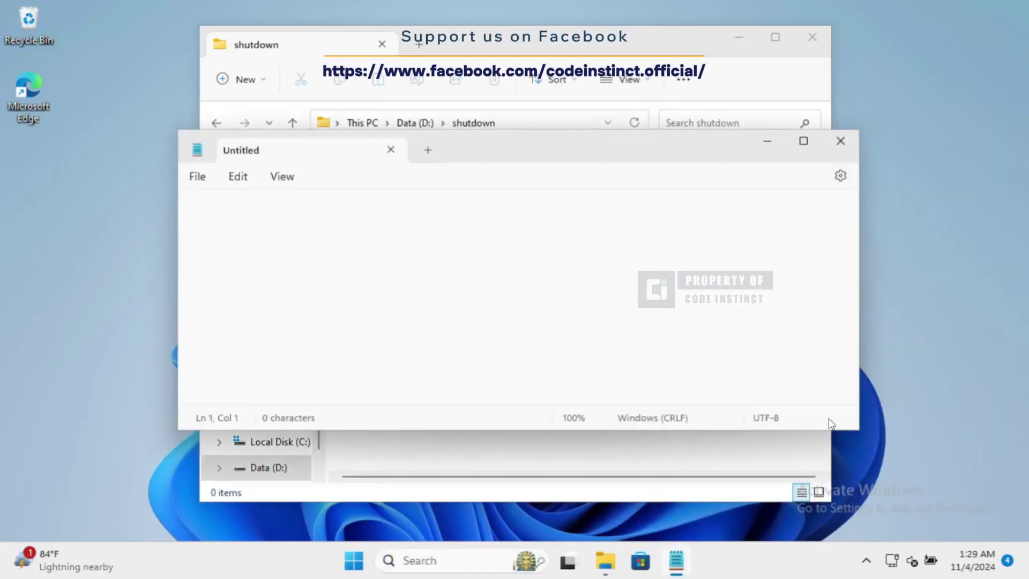
{"action": "left_click_drag", "start_coordinate": [827, 430], "coordinate": [826, 508]}
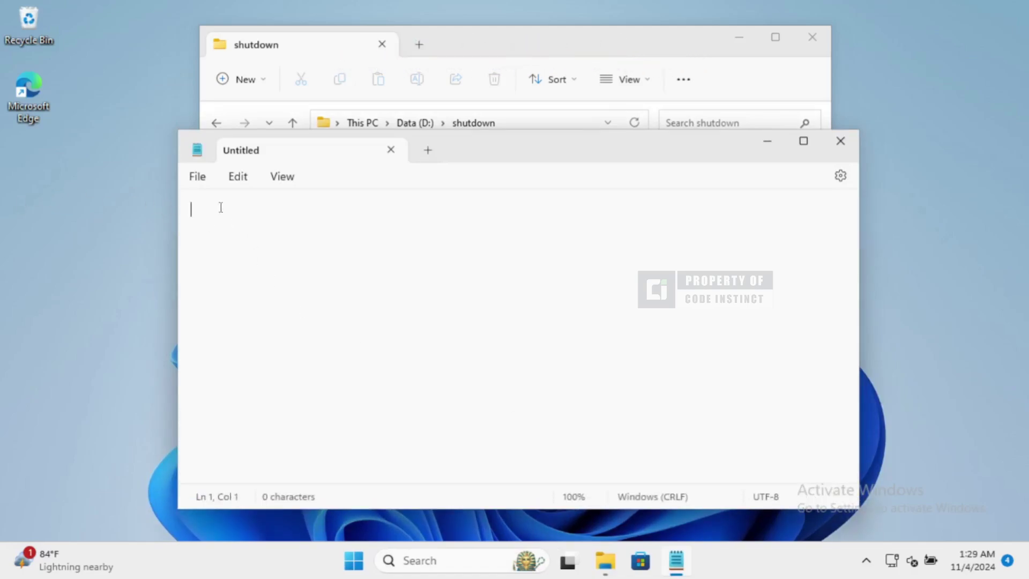
{"action": "type", "text": "@echo off"}
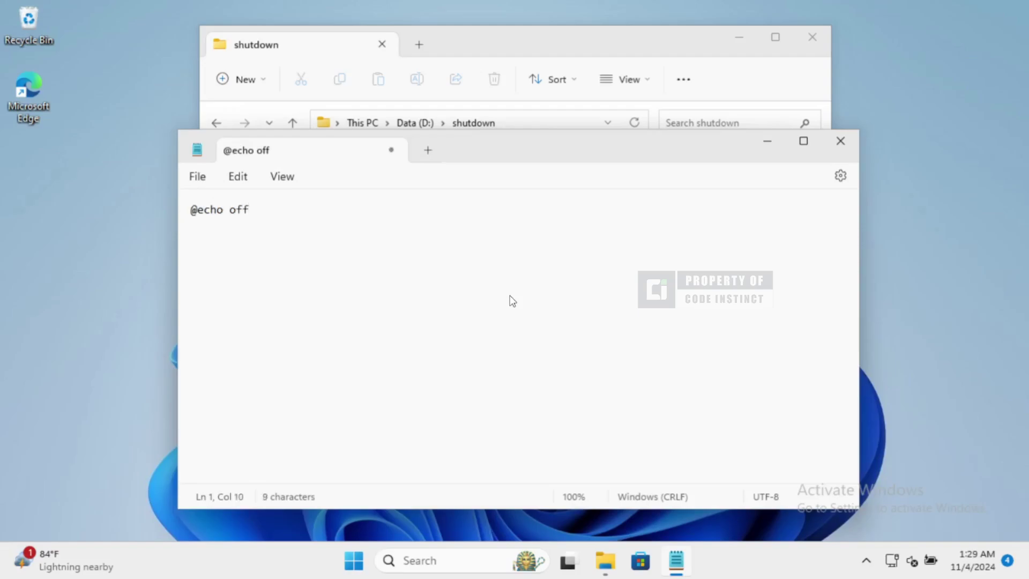
{"action": "key", "text": "Return"}
{"action": "type", "text": "echo"}
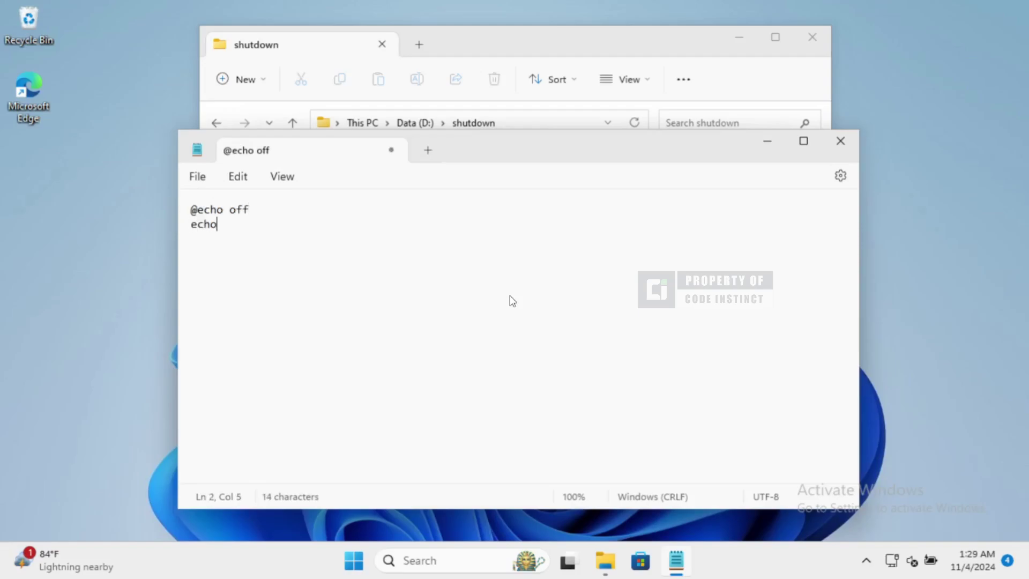
{"action": "type", "text": " Shutt"}
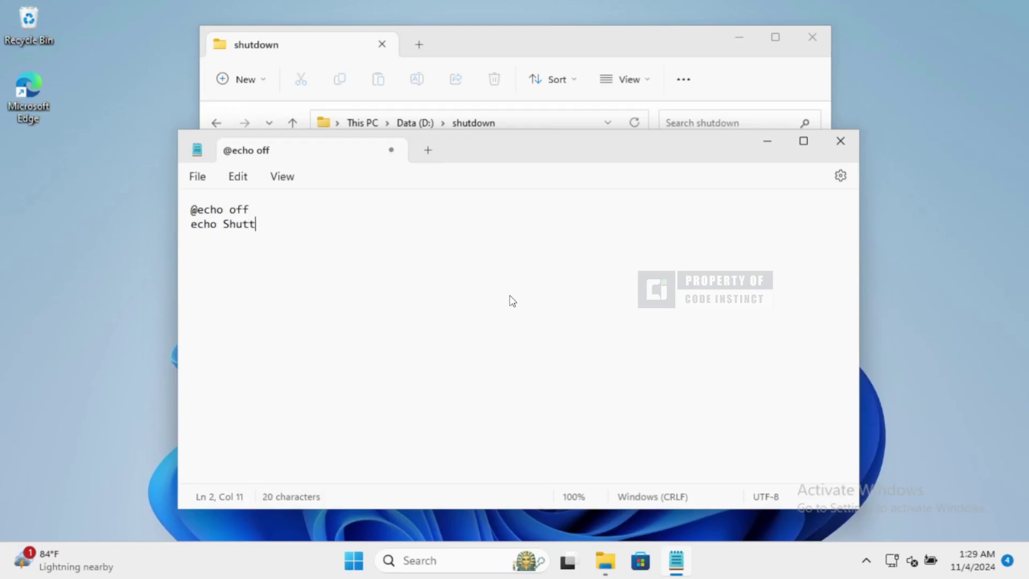
{"action": "type", "text": "ing Down Your "}
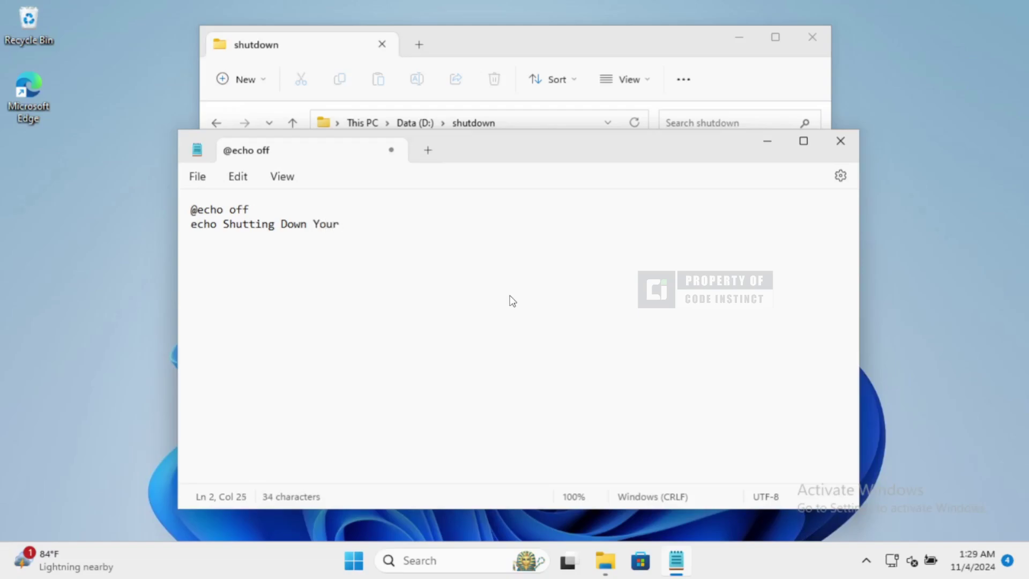
{"action": "type", "text": "Computer...."}
{"action": "key", "text": "Return"}
{"action": "type", "text": "shutdown"}
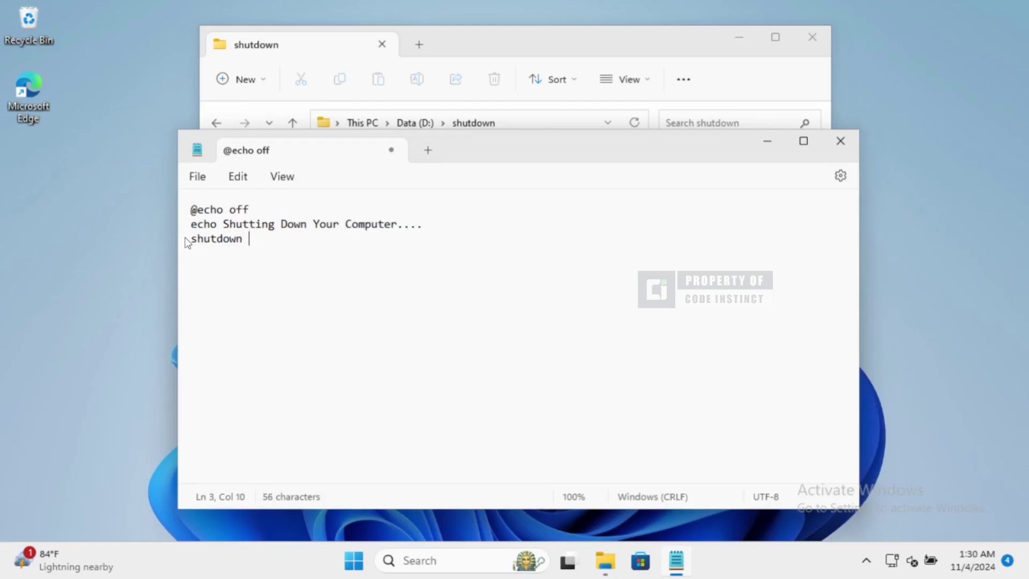
{"action": "type", "text": " /s"}
{"action": "type", "text": "/f /t 0"}
- Save the script as shutdown.bat in D:\shutdown, with Save as type set to All files
{"action": "left_click", "coordinate": [197, 177]}
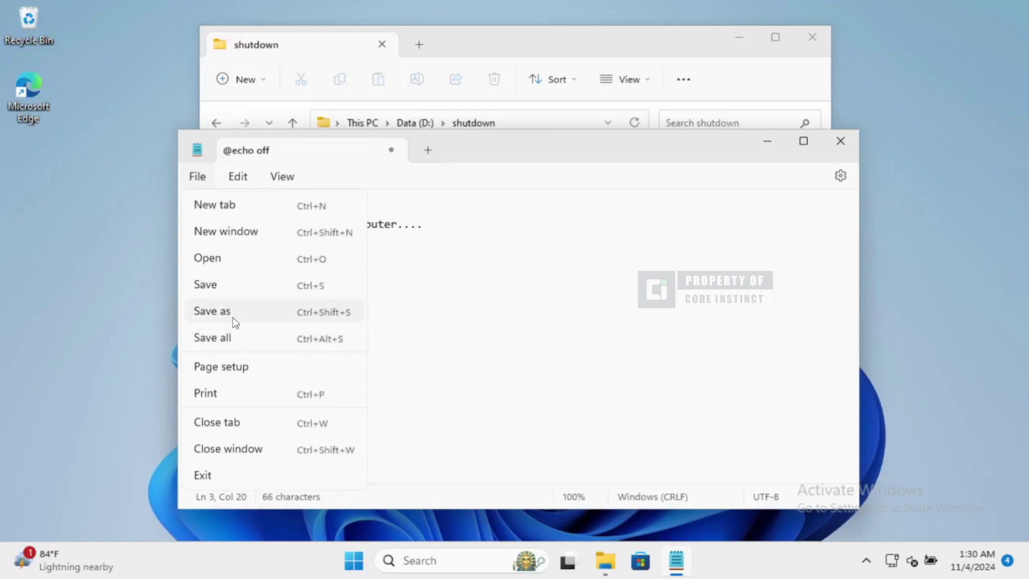
{"action": "left_click", "coordinate": [232, 322]}
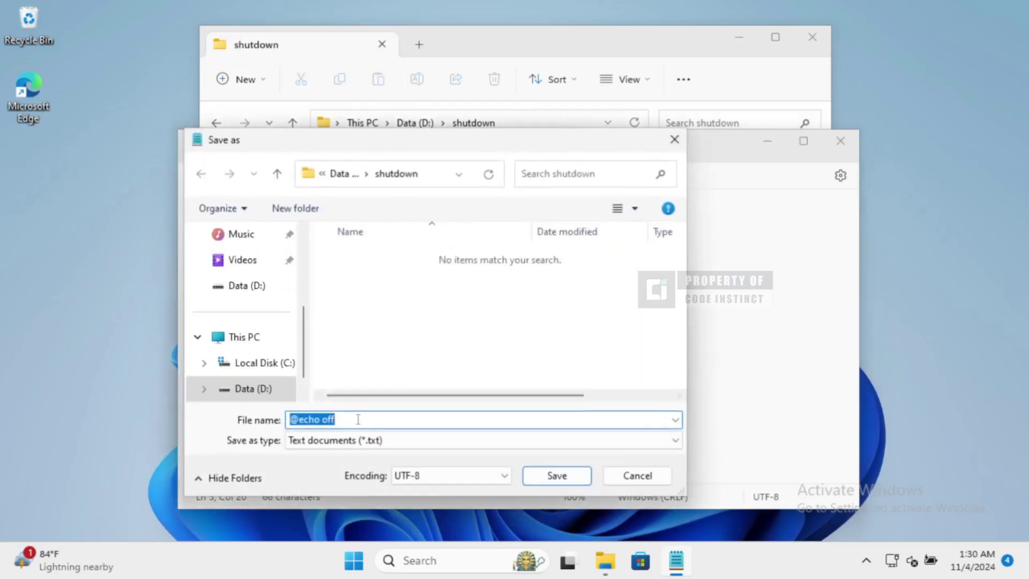
{"action": "left_click", "coordinate": [358, 419]}
{"action": "left_click_drag", "start_coordinate": [358, 419], "coordinate": [304, 408]}
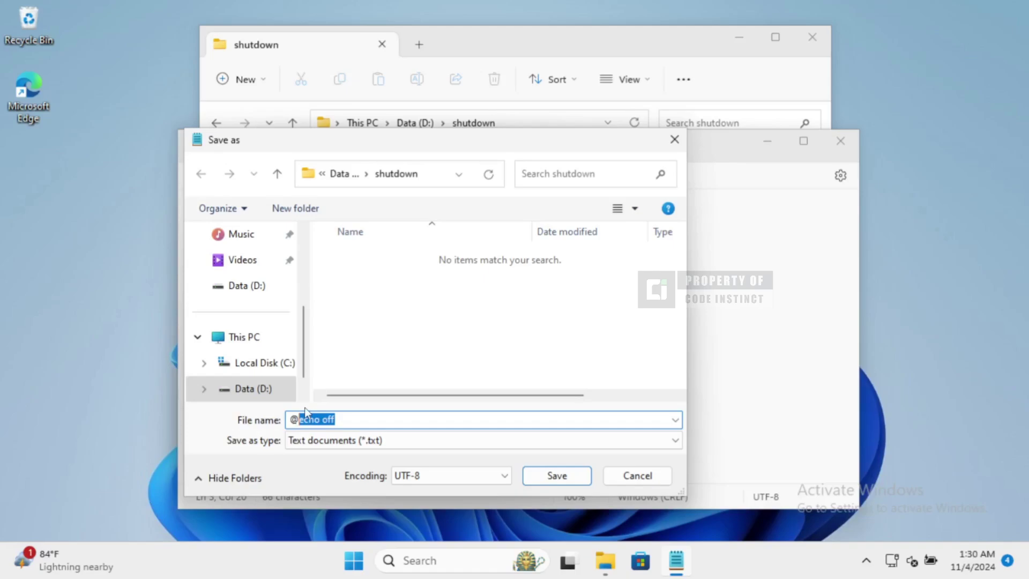
{"action": "key", "text": "BackSpace"}
{"action": "key", "text": "BackSpace"}
{"action": "type", "text": "shut"}
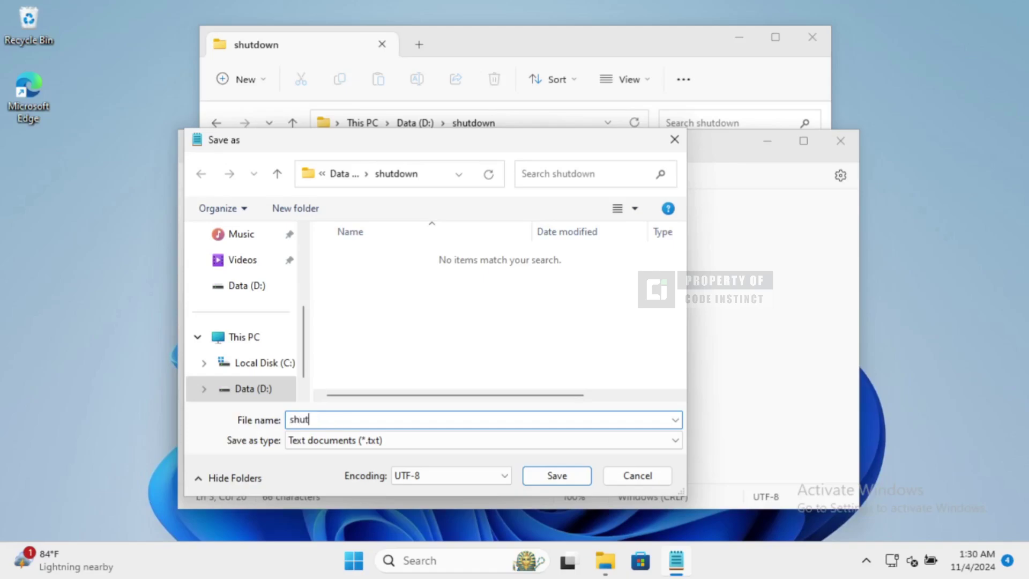
{"action": "type", "text": "down.bat"}
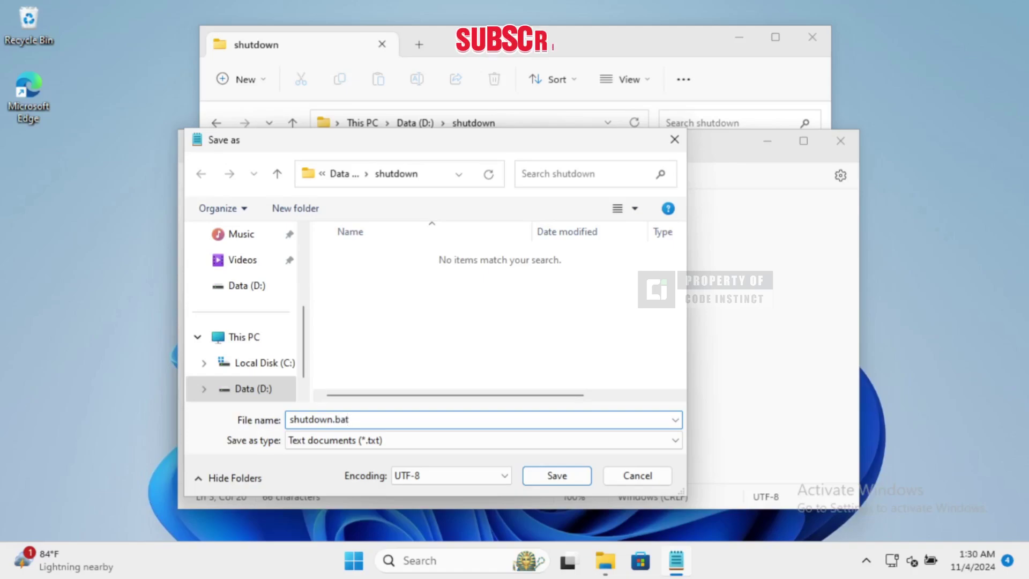
{"action": "left_click", "coordinate": [375, 441]}
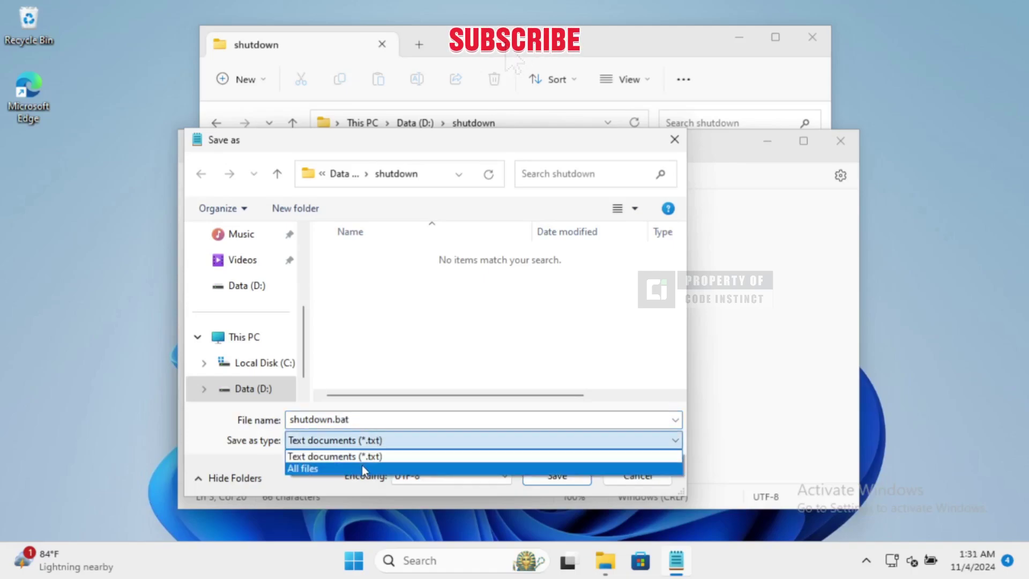
{"action": "left_click", "coordinate": [361, 467]}
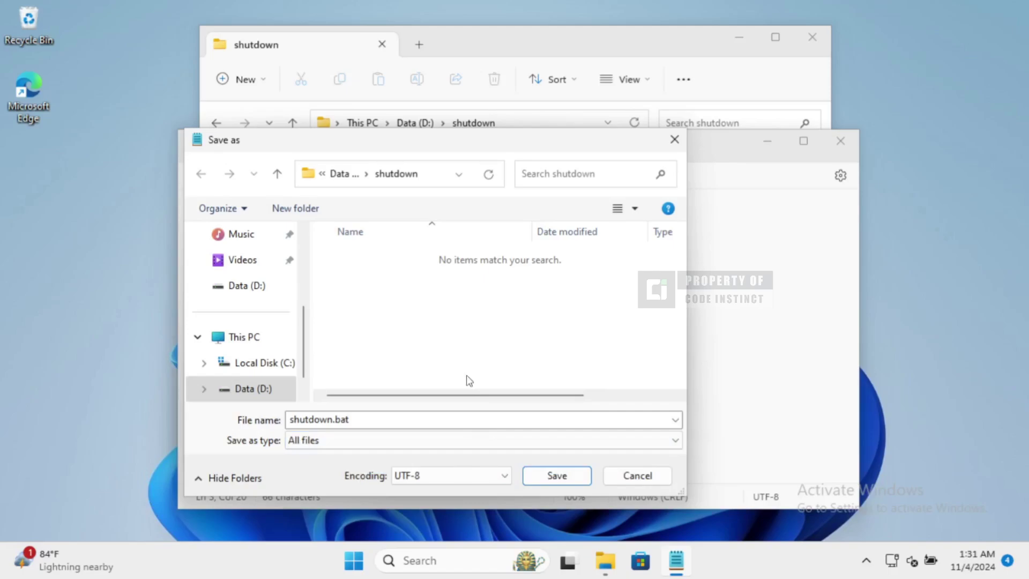
{"action": "left_click", "coordinate": [556, 476]}
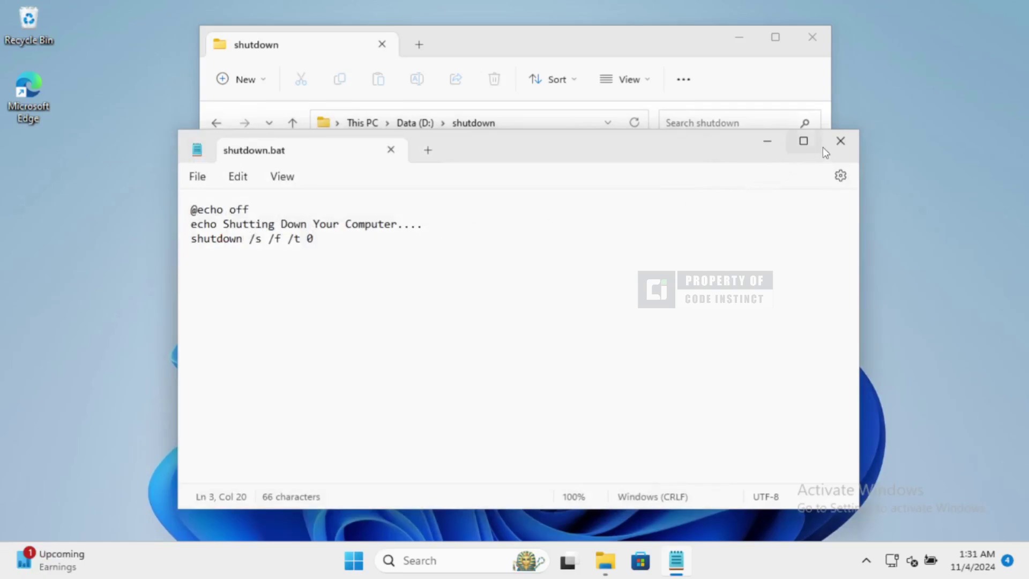
- Close Notepad, send shutdown.bat to the Desktop as a shortcut, and close the folder window
{"action": "left_click", "coordinate": [841, 141]}
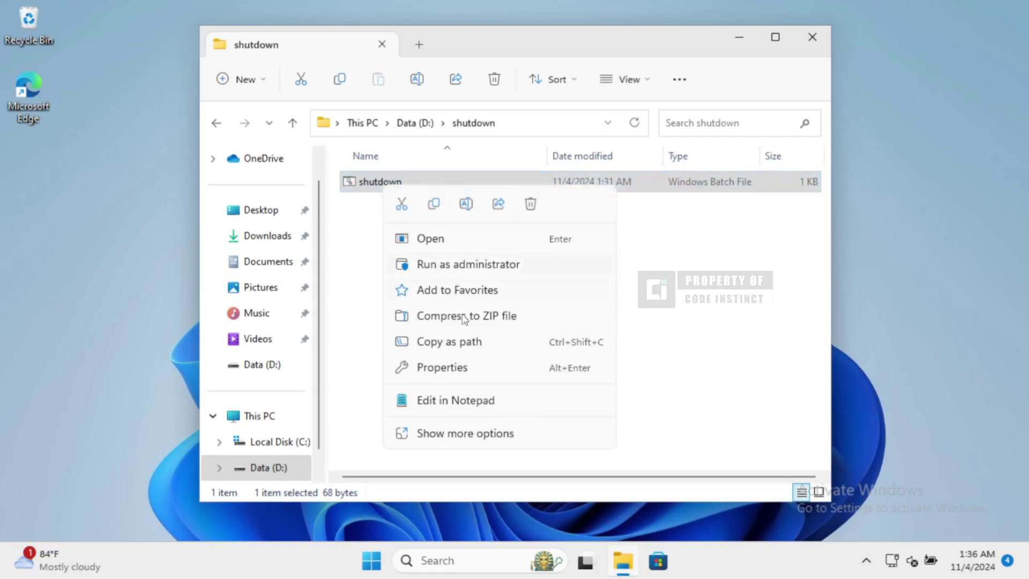
{"action": "left_click", "coordinate": [458, 433]}
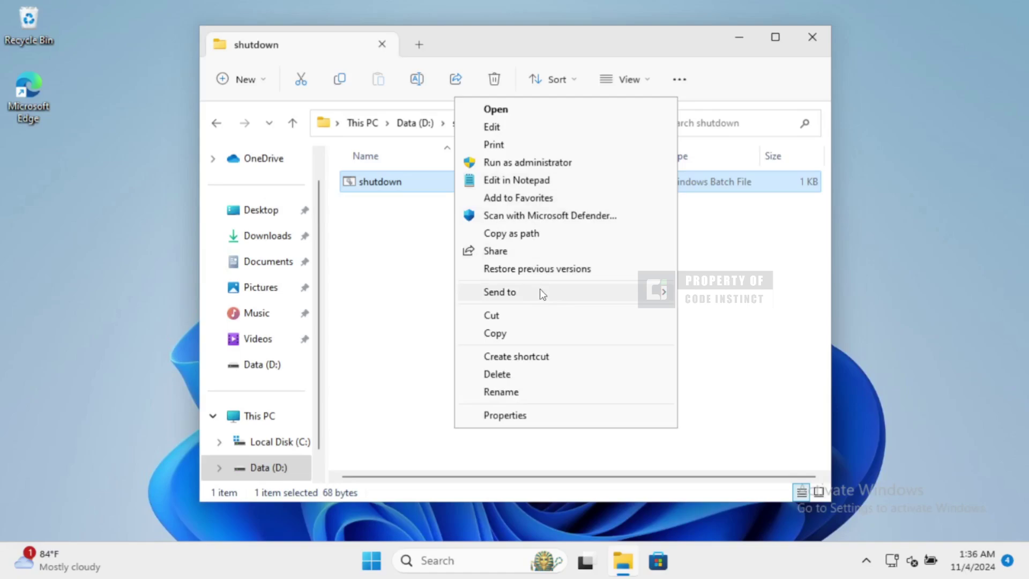
{"action": "mouse_move", "coordinate": [618, 290]}
{"action": "left_click", "coordinate": [725, 330]}
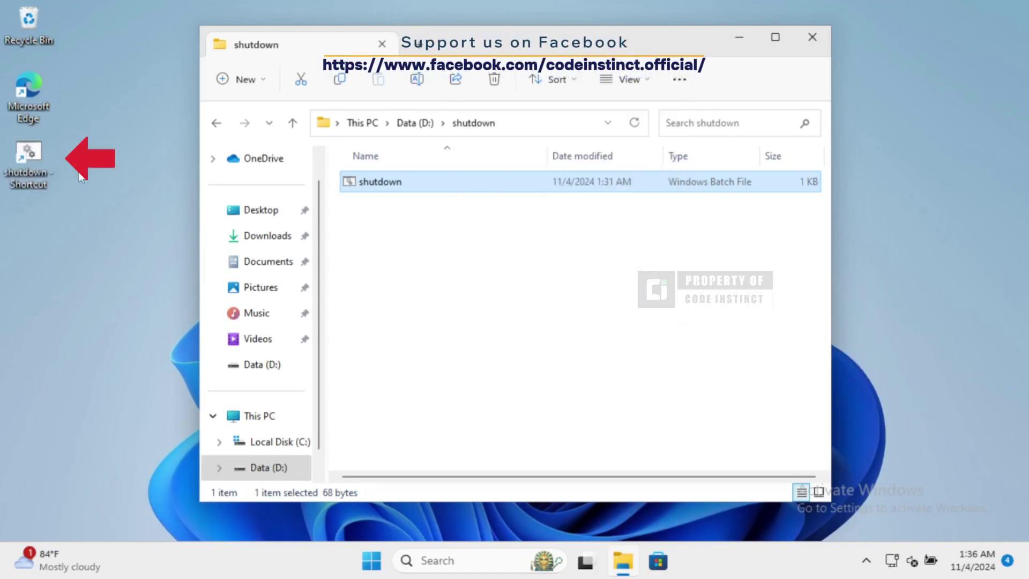
{"action": "left_click", "coordinate": [813, 37]}
- In the shortcut's Properties, change its icon to power-button.ico from the Downloads folder
{"action": "right_click", "coordinate": [25, 146]}
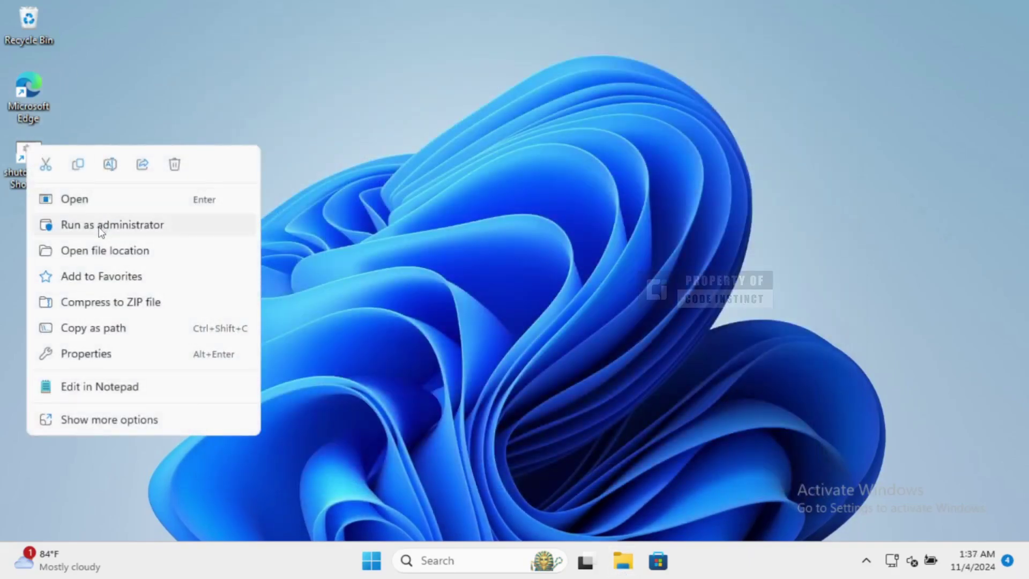
{"action": "left_click", "coordinate": [88, 355]}
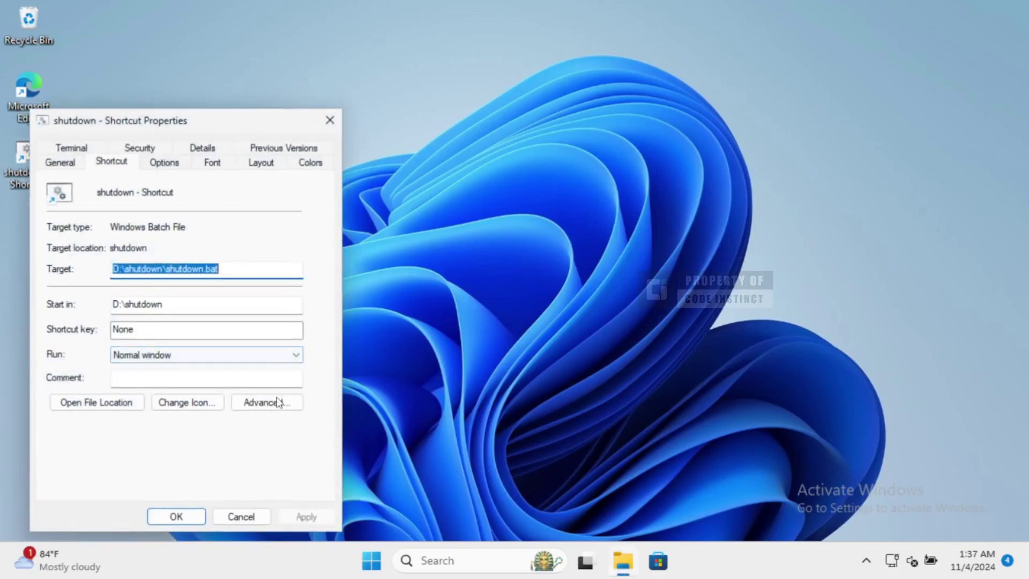
{"action": "left_click", "coordinate": [184, 404]}
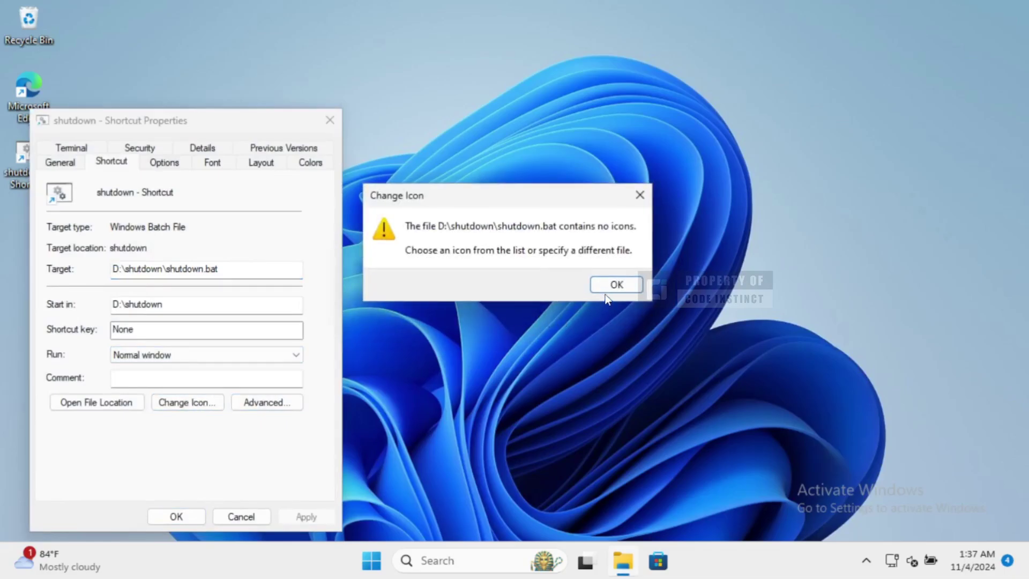
{"action": "left_click", "coordinate": [609, 289]}
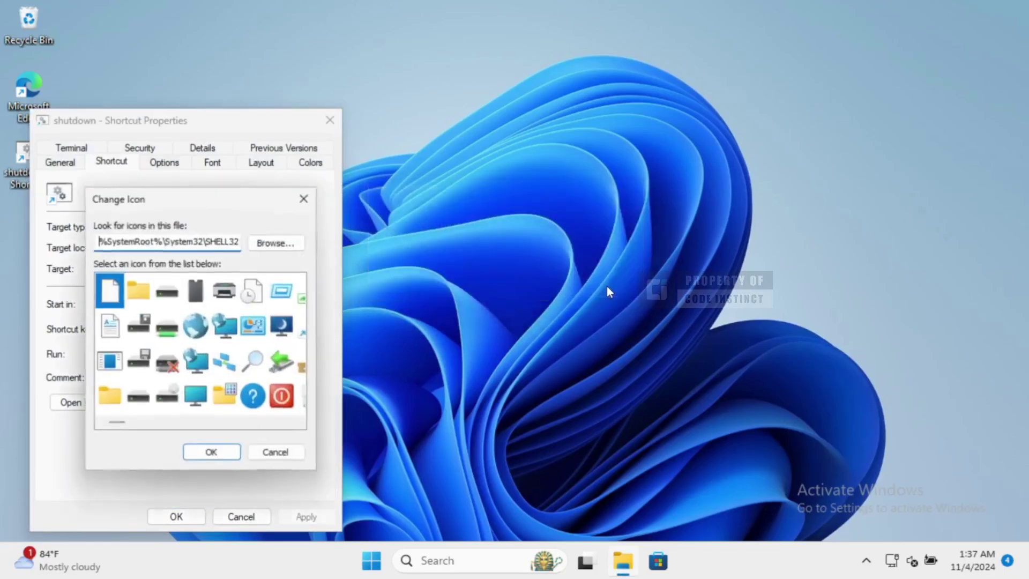
{"action": "left_click", "coordinate": [278, 244]}
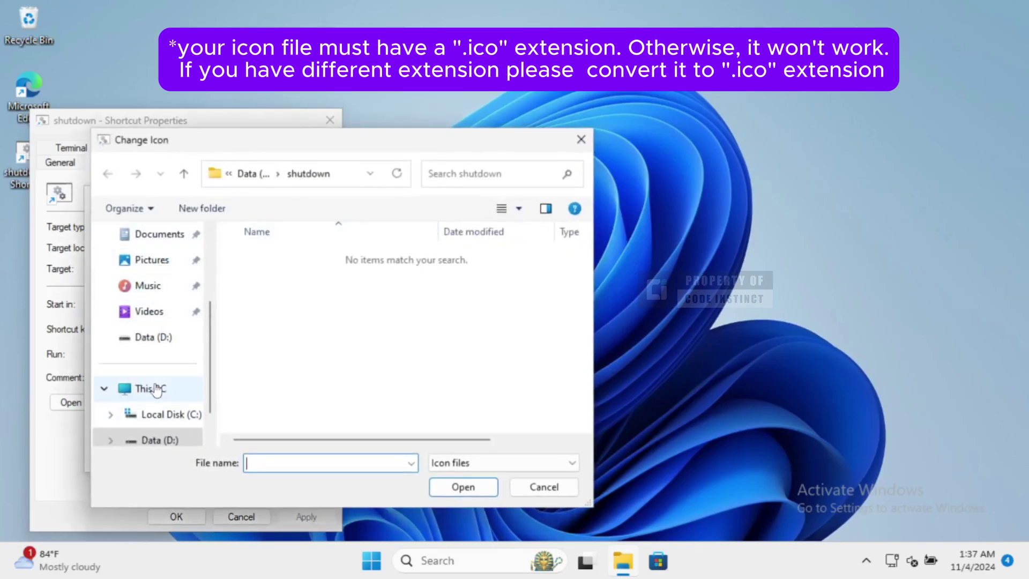
{"action": "scroll", "coordinate": [154, 364], "scroll_direction": "up", "scroll_amount": 2}
{"action": "left_click", "coordinate": [156, 285]}
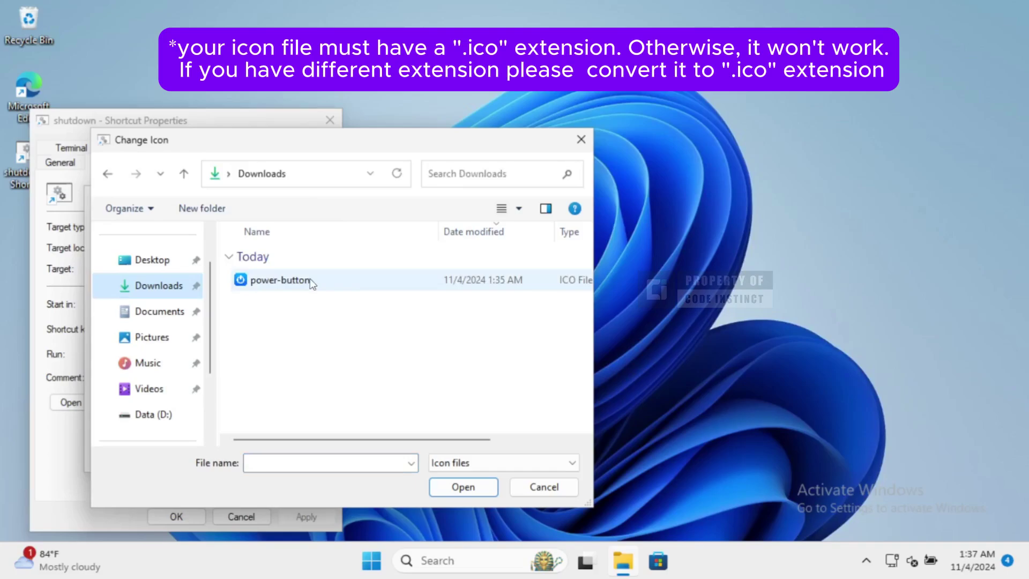
{"action": "double_click", "coordinate": [278, 280]}
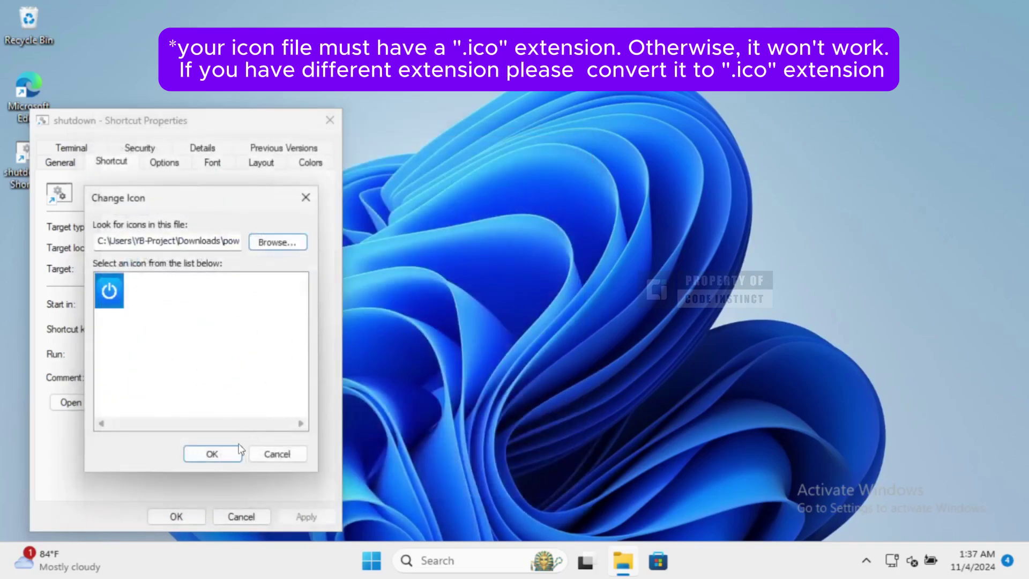
{"action": "left_click", "coordinate": [209, 453]}
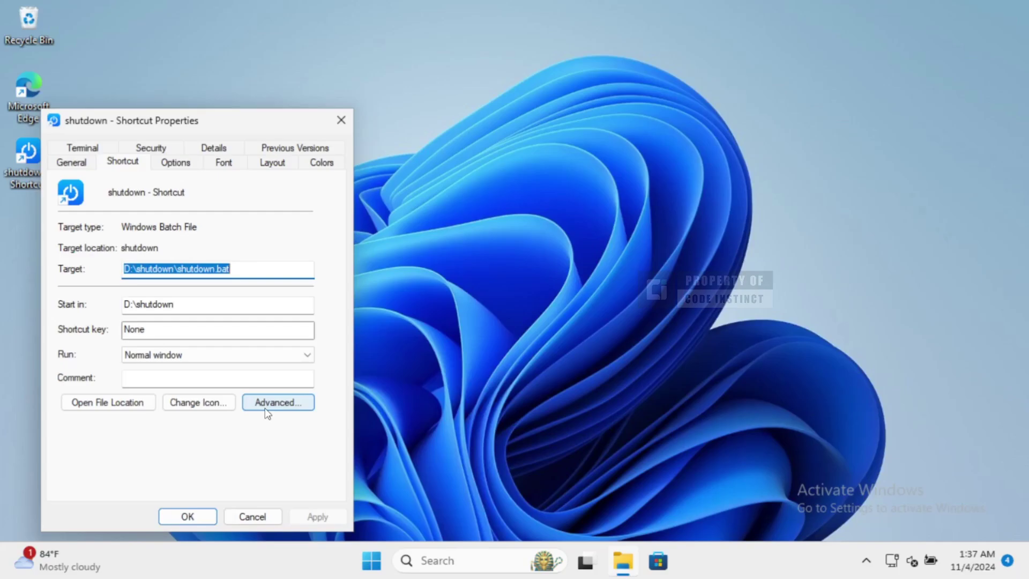
- Tick Run as administrator under Advanced, then apply and close the shortcut's Properties
{"action": "left_click", "coordinate": [265, 408]}
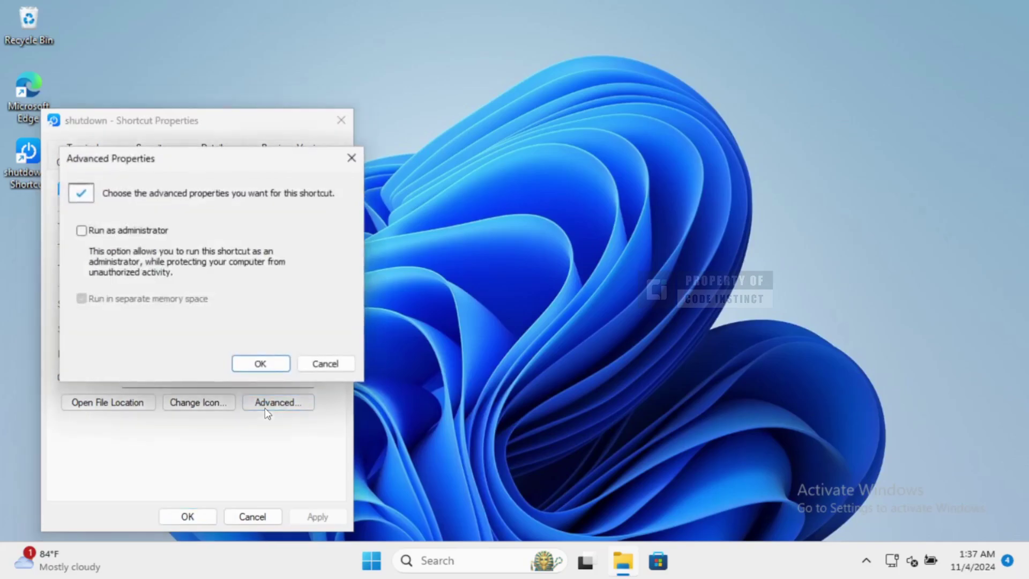
{"action": "left_click", "coordinate": [127, 231]}
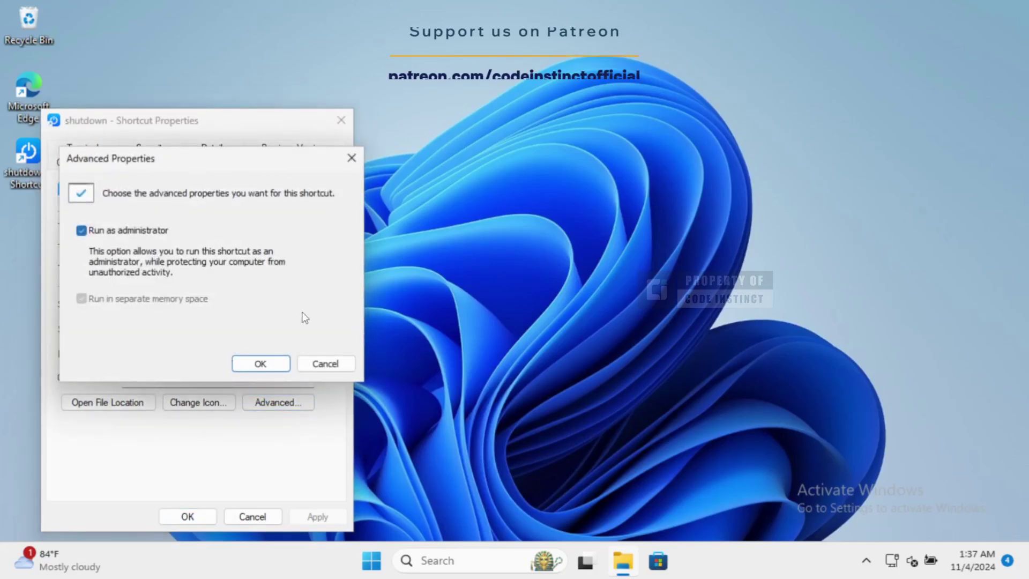
{"action": "left_click", "coordinate": [260, 365]}
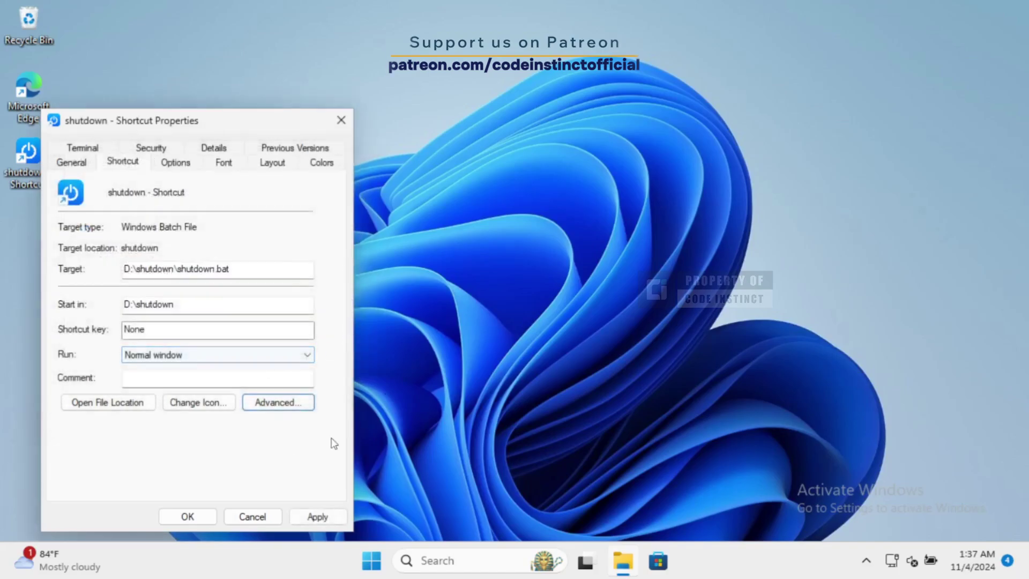
{"action": "left_click", "coordinate": [312, 518]}
{"action": "left_click", "coordinate": [184, 517]}
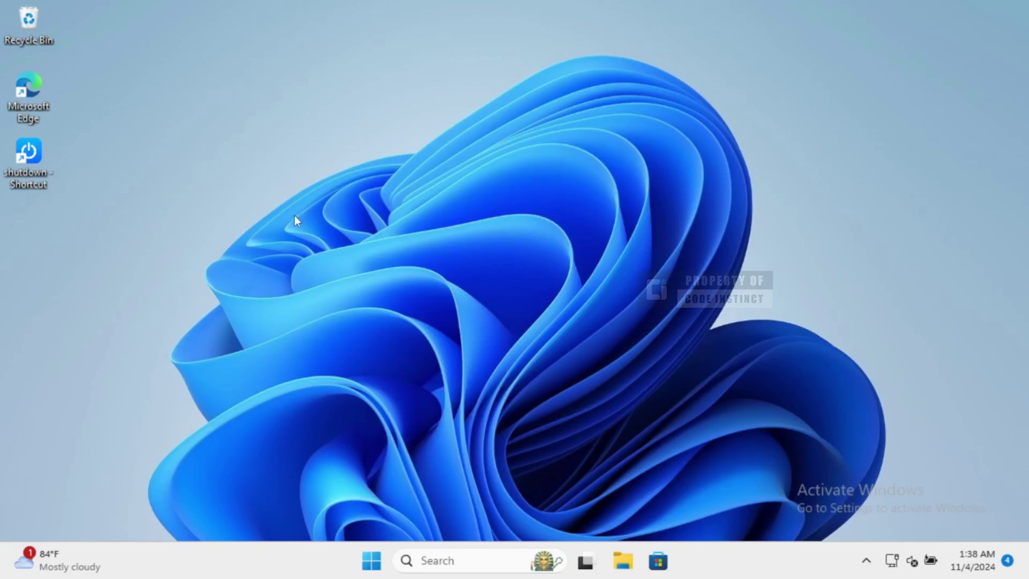
- Run 'shutdown - Shortcut' from the desktop to bring up the Windows Command Processor prompt
{"action": "double_click", "coordinate": [30, 150]}
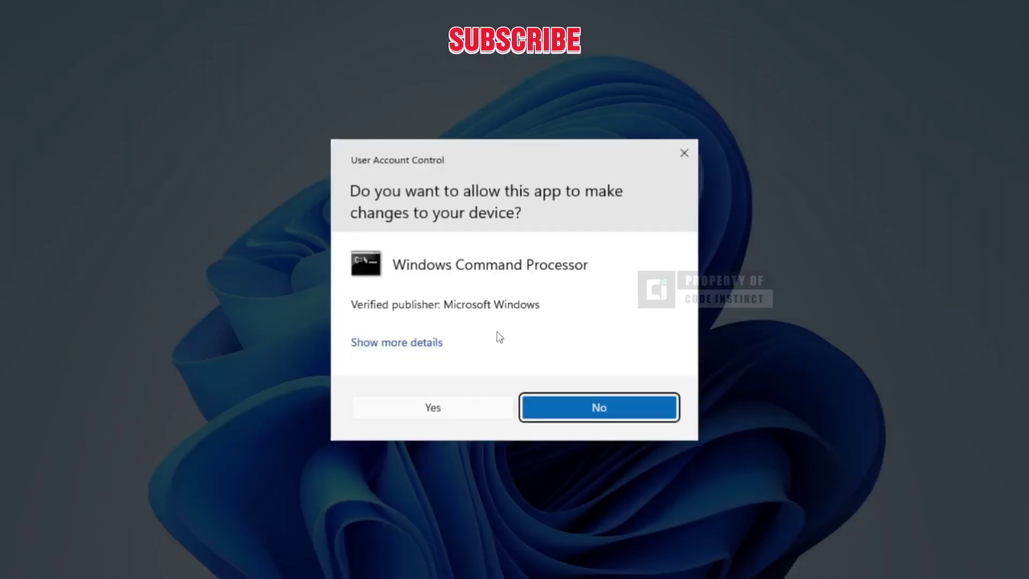